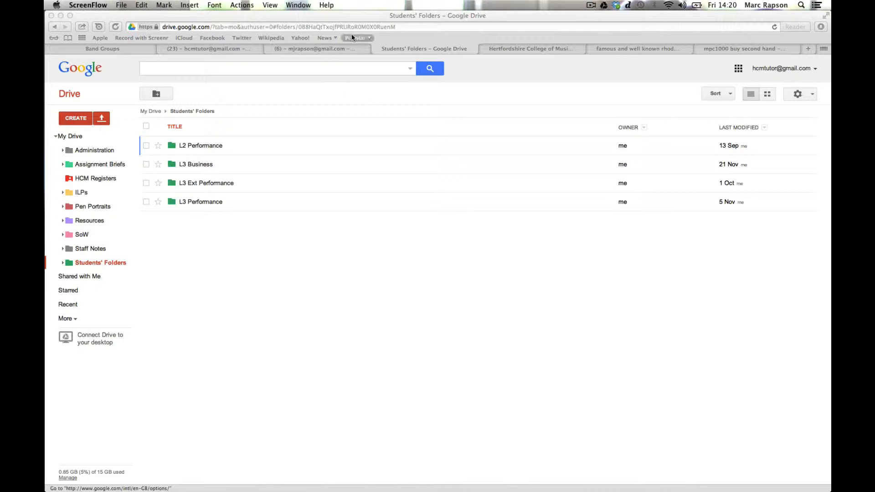
Step: Create a folder named 'Band Stuff' in Students' Folders and open it
{"action": "left_click", "coordinate": [378, 18]}
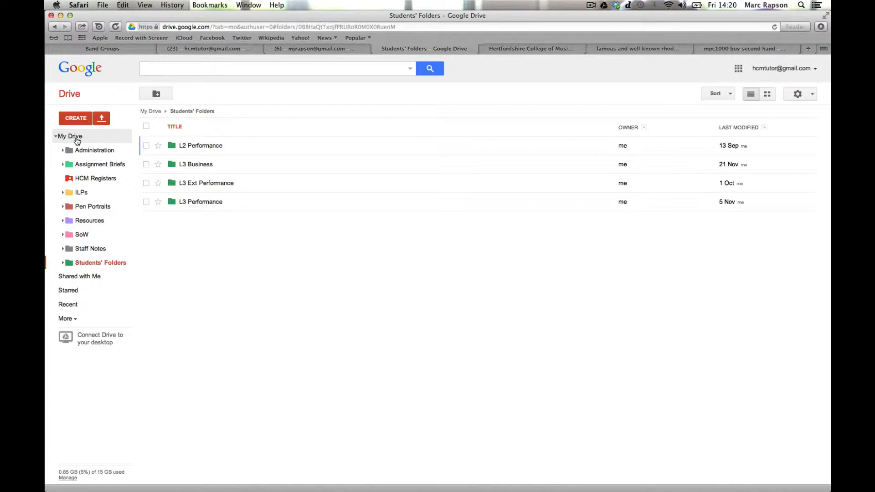
{"action": "left_click", "coordinate": [156, 93]}
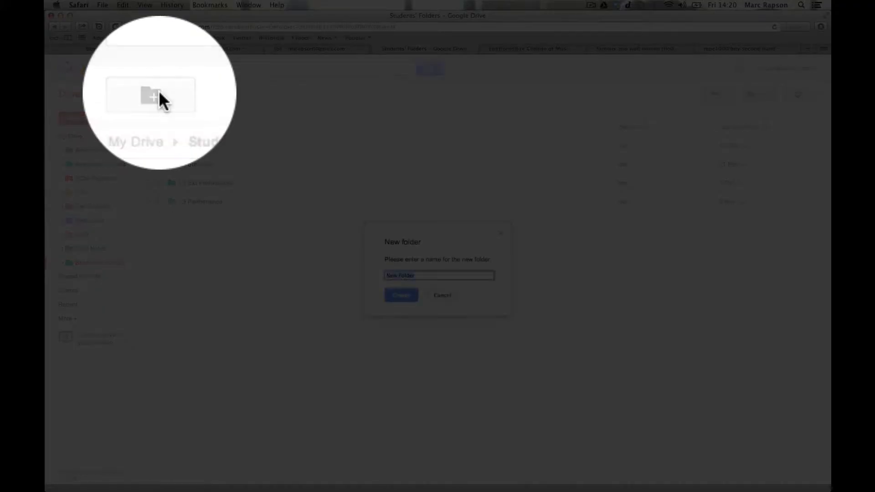
{"action": "type", "text": "B"}
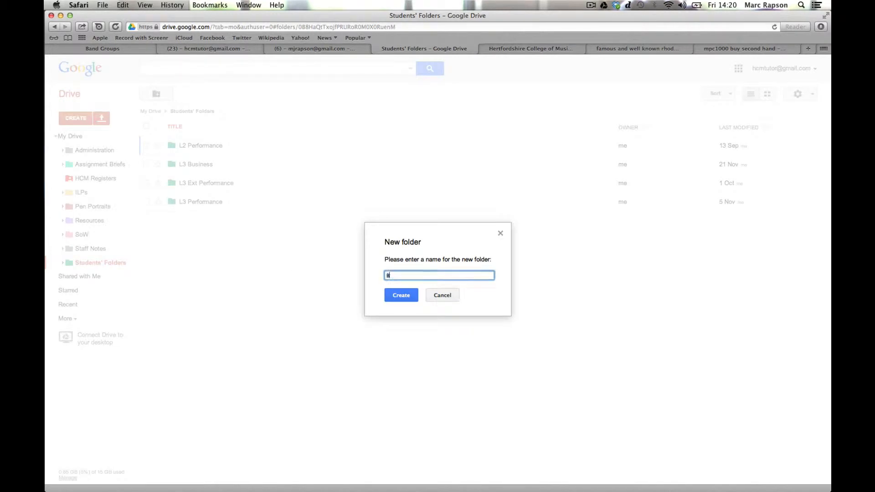
{"action": "type", "text": "and Stuff"}
{"action": "left_click", "coordinate": [407, 293]}
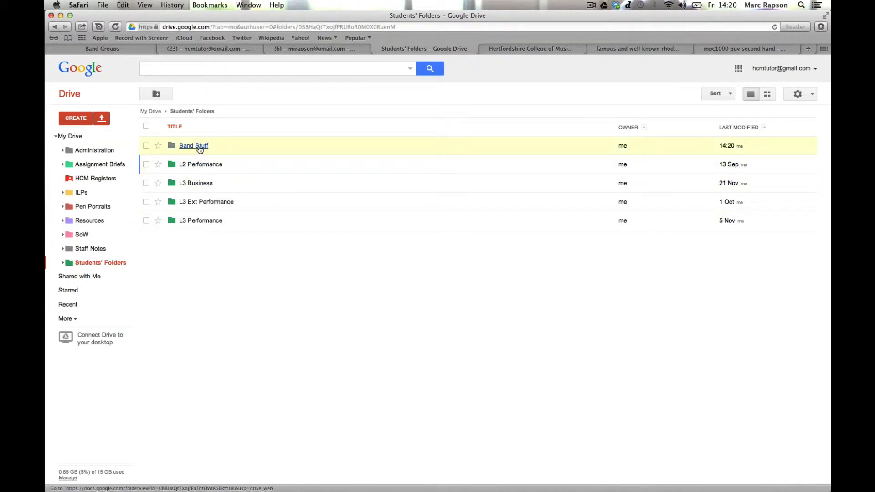
{"action": "left_click", "coordinate": [193, 146]}
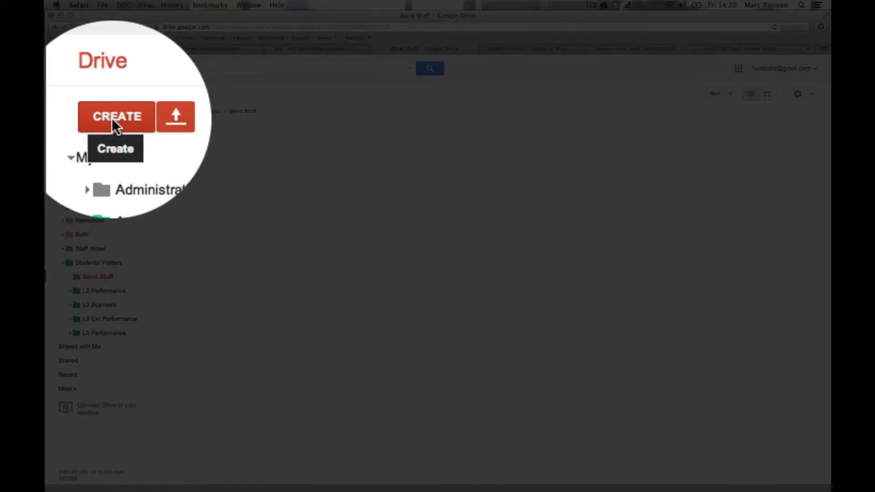
{"action": "left_click", "coordinate": [112, 118]}
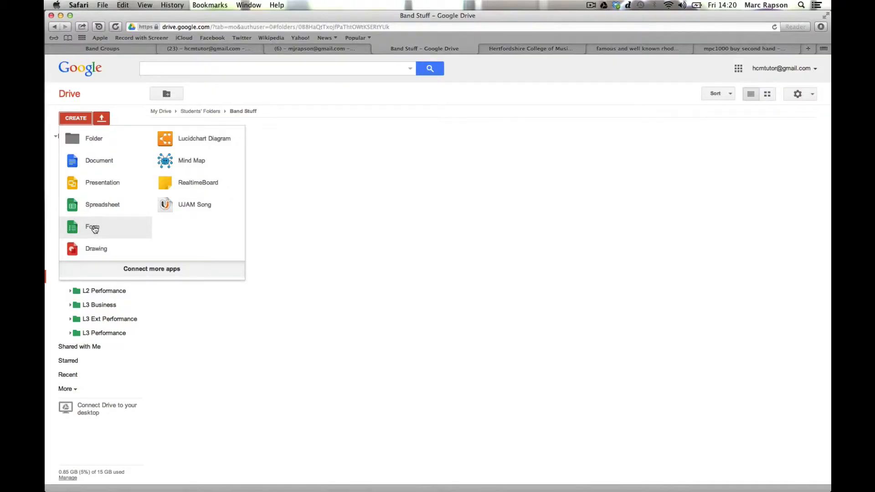
Step: Start a new form in the folder titled 'Song suggestions', keeping the Default theme
{"action": "left_click", "coordinate": [94, 228]}
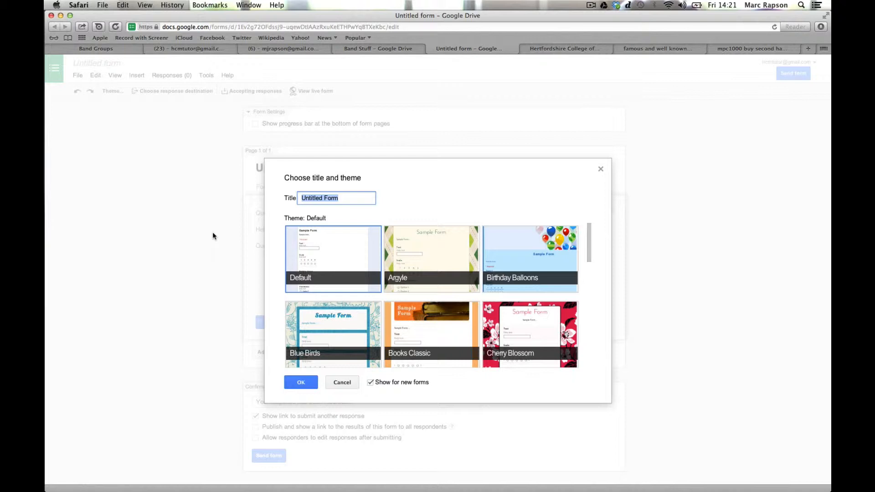
{"action": "type", "text": "Song suggestions"}
{"action": "left_click", "coordinate": [301, 384]}
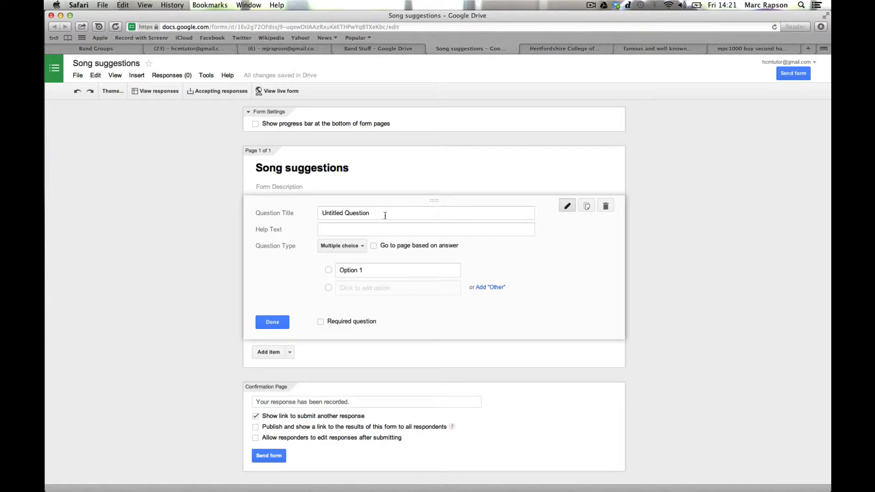
Step: Change the first question to 'What is your name?' as a required Text question
{"action": "left_click_drag", "start_coordinate": [382, 214], "coordinate": [328, 208]}
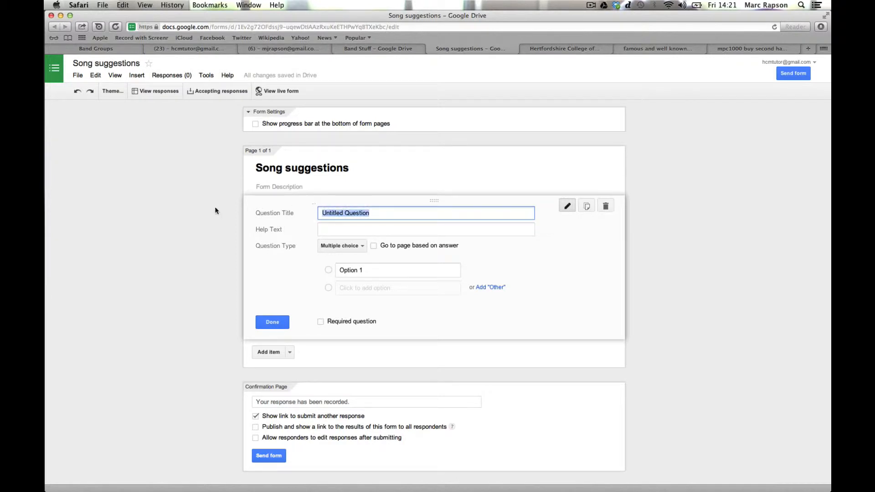
{"action": "type", "text": "WHat"}
{"action": "key", "text": "BackSpace"}
{"action": "key", "text": "BackSpace"}
{"action": "key", "text": "BackSpace"}
{"action": "key", "text": "BackSpace"}
{"action": "type", "text": "hat is your name?"}
{"action": "left_click", "coordinate": [358, 245]}
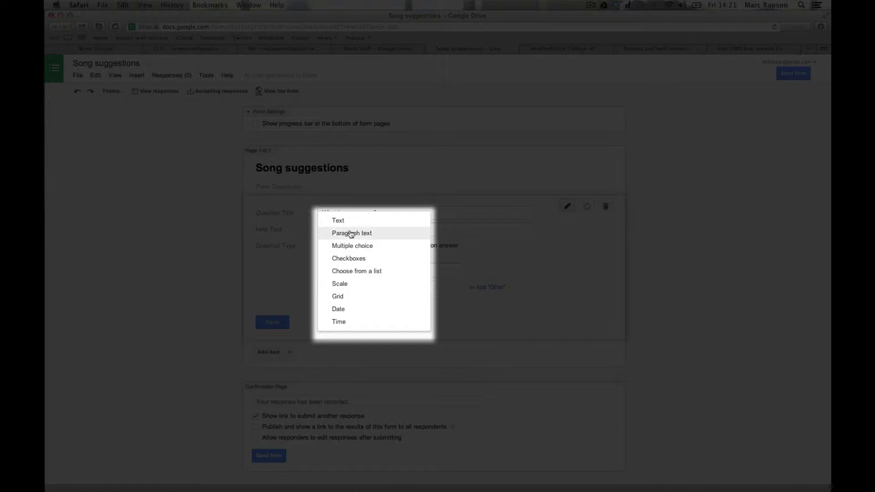
{"action": "left_click", "coordinate": [362, 226]}
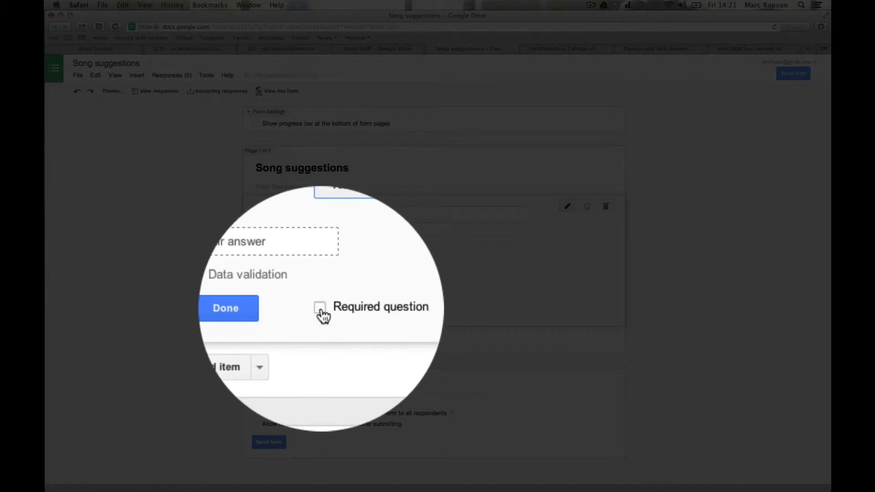
{"action": "left_click", "coordinate": [321, 308]}
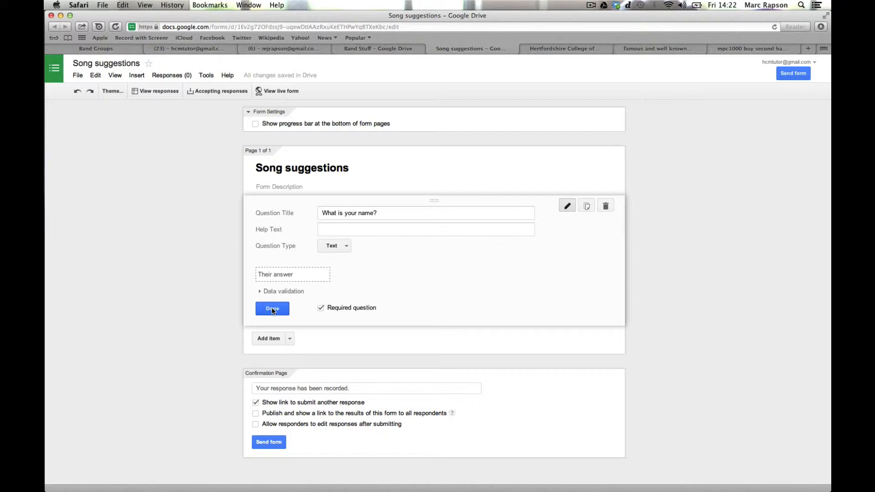
{"action": "left_click", "coordinate": [272, 309]}
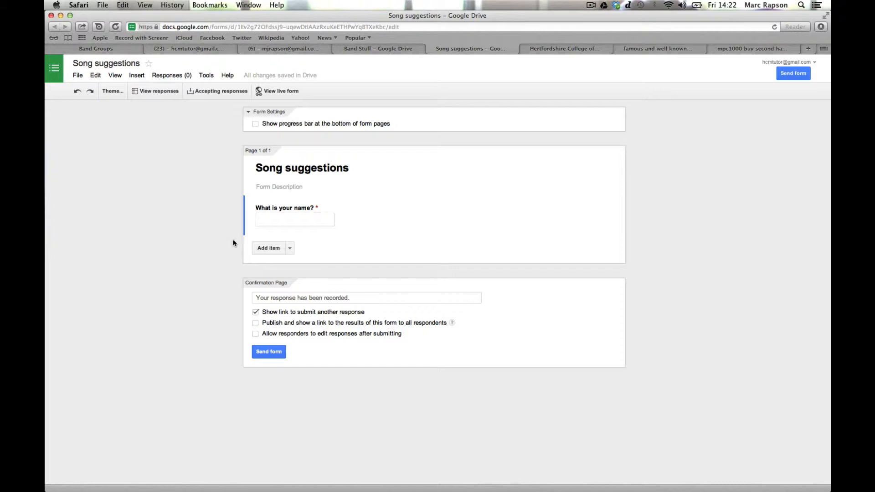
Step: Add a question 'Choose three songs from the following list that you would like to cover'
{"action": "left_click", "coordinate": [277, 250]}
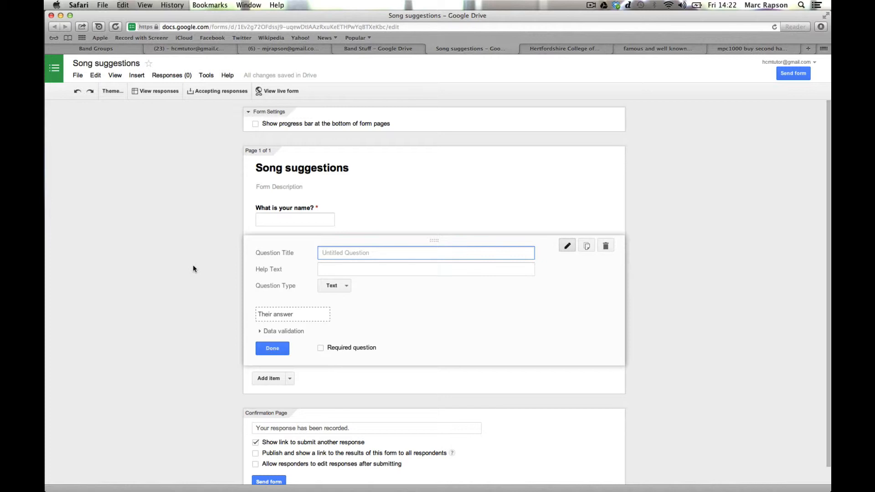
{"action": "type", "text": "Choose two songs from the following lis"}
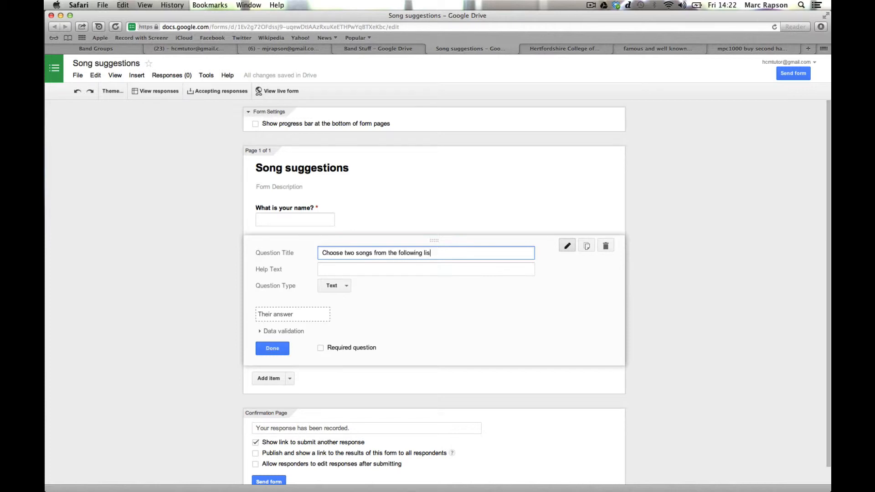
{"action": "type", "text": "t that you would like to cover"}
{"action": "left_click", "coordinate": [355, 252]}
{"action": "key", "text": "BackSpace"}
{"action": "key", "text": "BackSpace"}
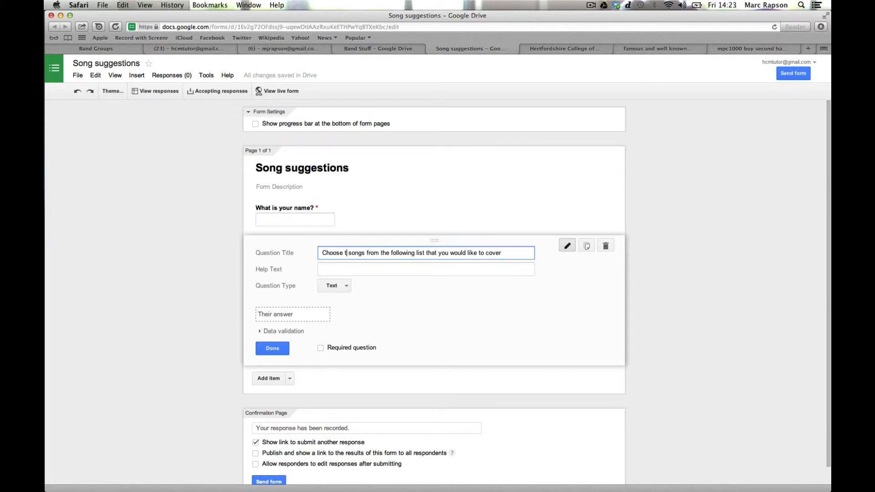
{"action": "type", "text": "hree"}
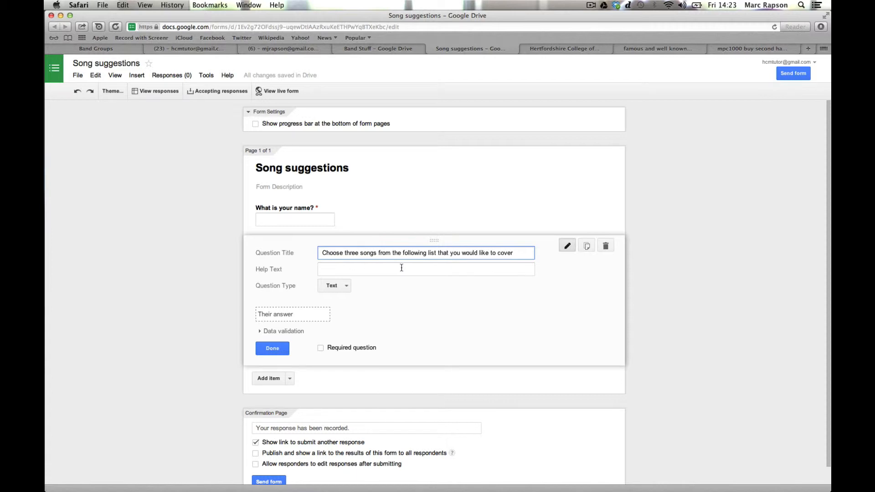
{"action": "left_click", "coordinate": [519, 252]}
{"action": "left_click", "coordinate": [338, 286]}
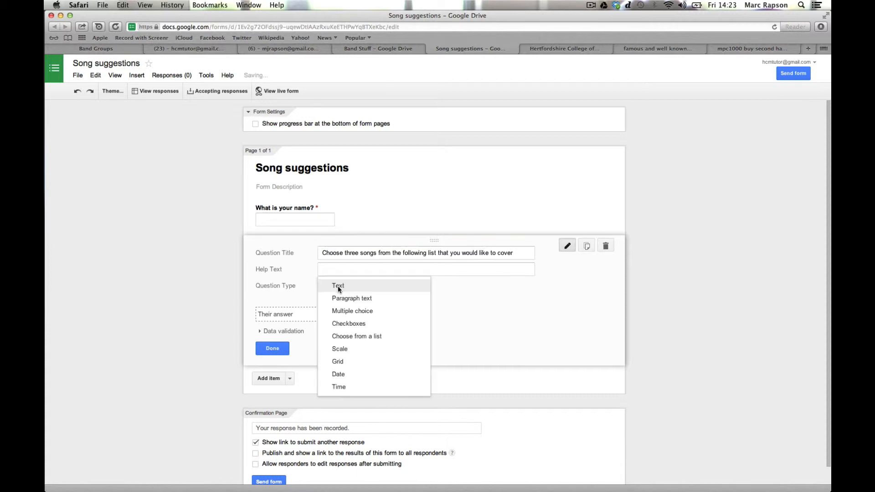
Step: Make the song question checkboxes with 'Stevie Wonder - Superstition' and 'Aretha Franklin - Rocksteady'
{"action": "left_click", "coordinate": [355, 324]}
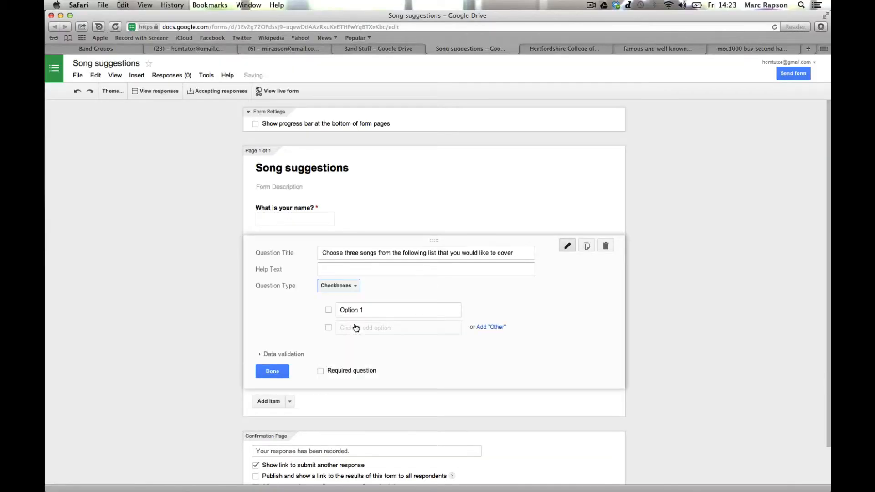
{"action": "left_click", "coordinate": [375, 311]}
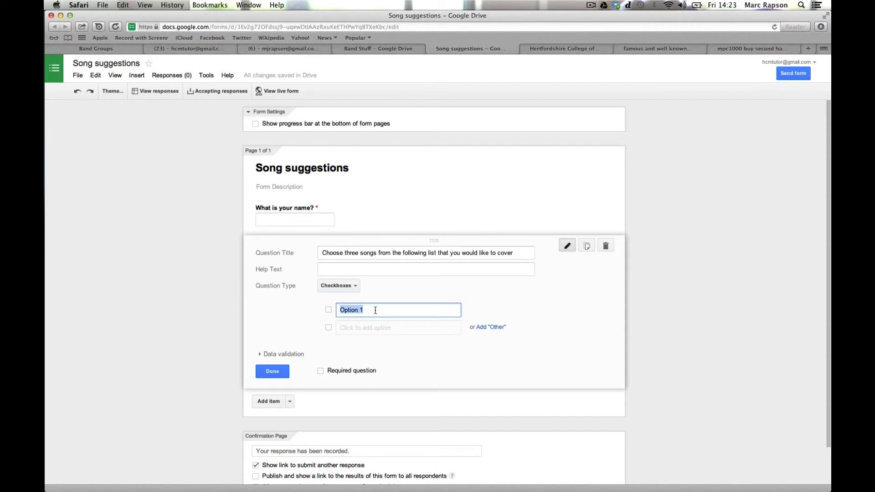
{"action": "type", "text": "Stevie Wonder - Supse"}
{"action": "key", "text": "BackSpace"}
{"action": "key", "text": "BackSpace"}
{"action": "type", "text": "erstition"}
{"action": "left_click", "coordinate": [380, 327]}
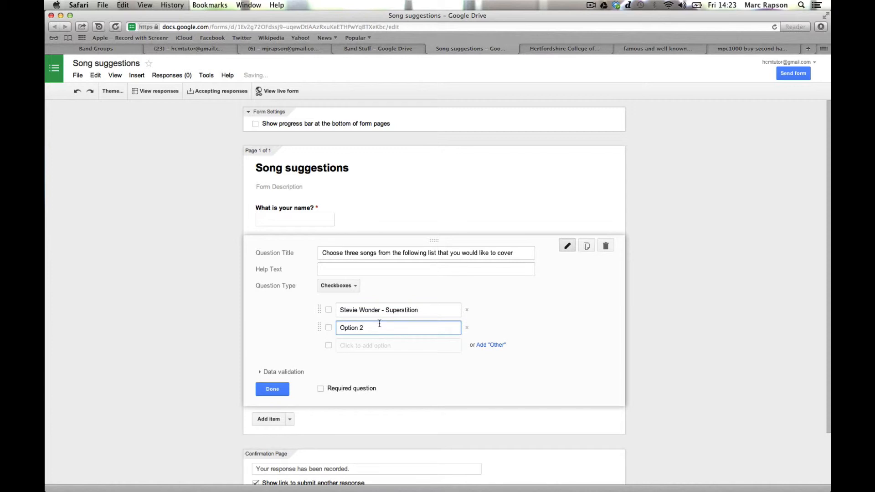
{"action": "left_click_drag", "start_coordinate": [380, 327], "coordinate": [336, 327]}
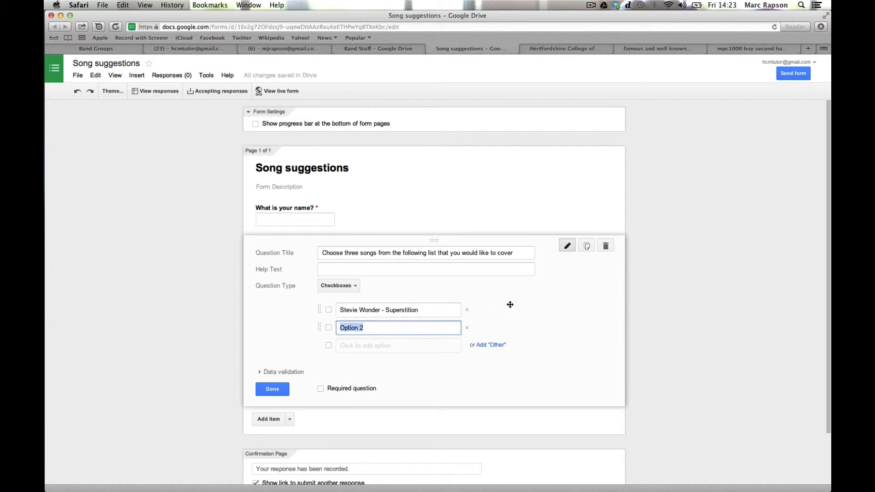
{"action": "type", "text": "Areath Fr"}
{"action": "key", "text": "BackSpace"}
{"action": "key", "text": "BackSpace"}
{"action": "key", "text": "BackSpace"}
{"action": "key", "text": "BackSpace"}
{"action": "key", "text": "BackSpace"}
{"action": "key", "text": "BackSpace"}
{"action": "type", "text": "r"}
{"action": "key", "text": "BackSpace"}
{"action": "type", "text": "tha Franklin - Rocksteady"}
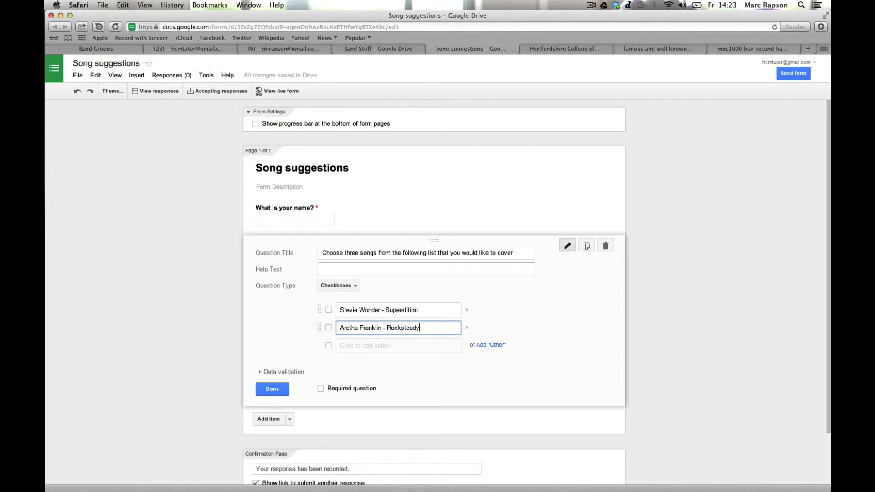
Step: Add 'Michael Jackson - Rock With You' and 'De La Soul - Stakes is High', making the question required
{"action": "left_click", "coordinate": [371, 345]}
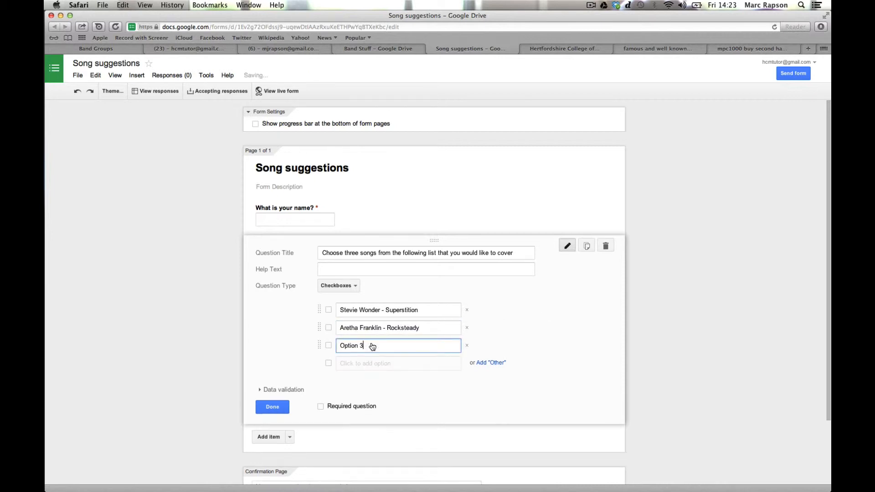
{"action": "type", "text": "Michae"}
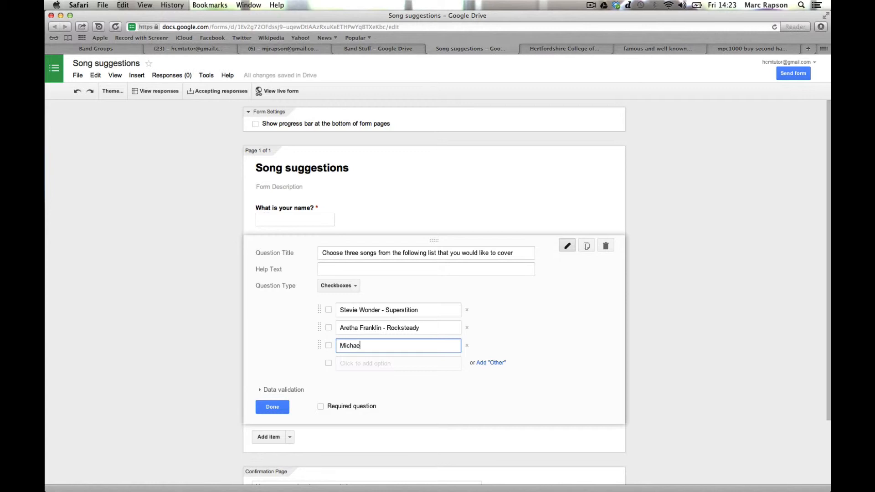
{"action": "type", "text": "l Jackson - Rock With You"}
{"action": "left_click", "coordinate": [363, 363]}
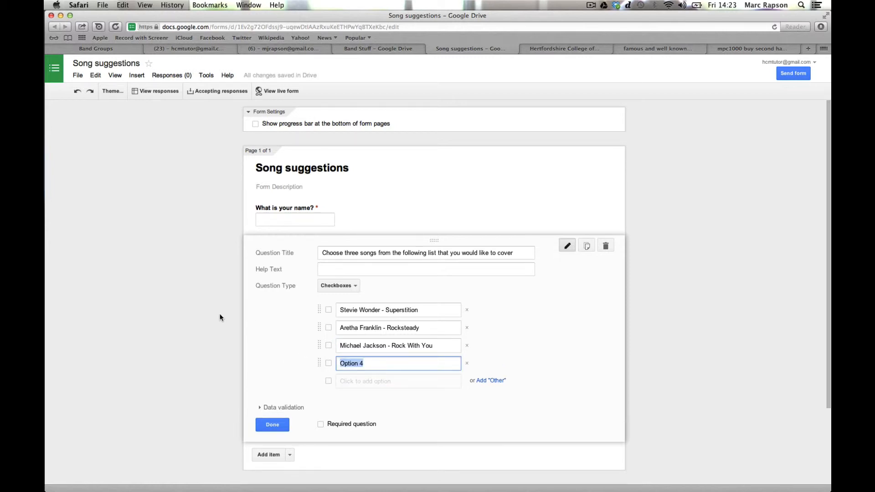
{"action": "type", "text": "De La Soul - Stakes is High"}
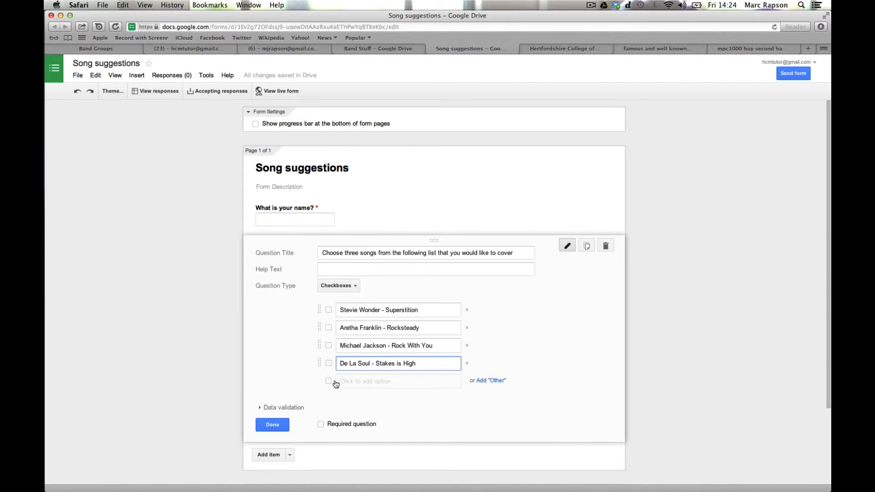
{"action": "left_click", "coordinate": [321, 425]}
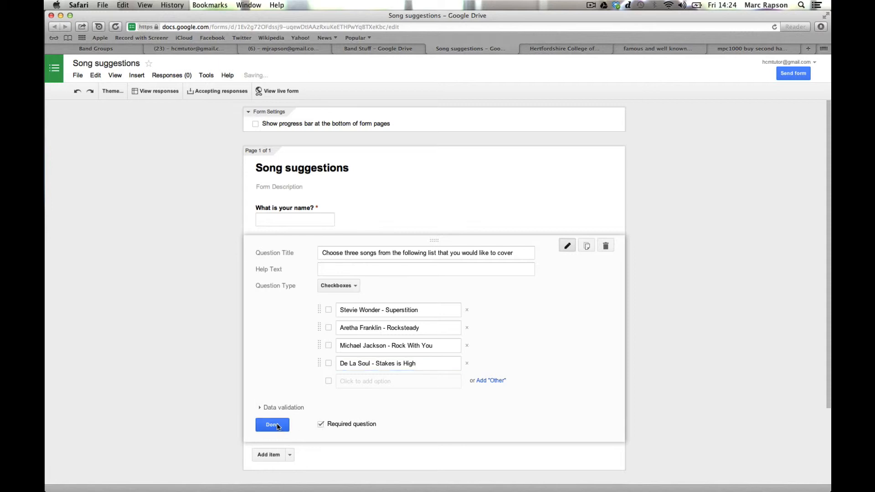
{"action": "left_click", "coordinate": [276, 425]}
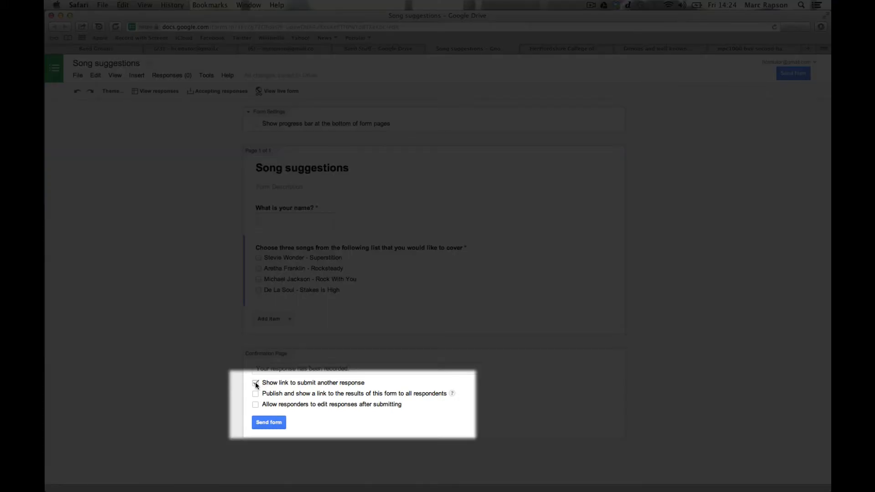
Step: Untick 'Show link to submit another response' on the confirmation page
{"action": "left_click", "coordinate": [255, 382]}
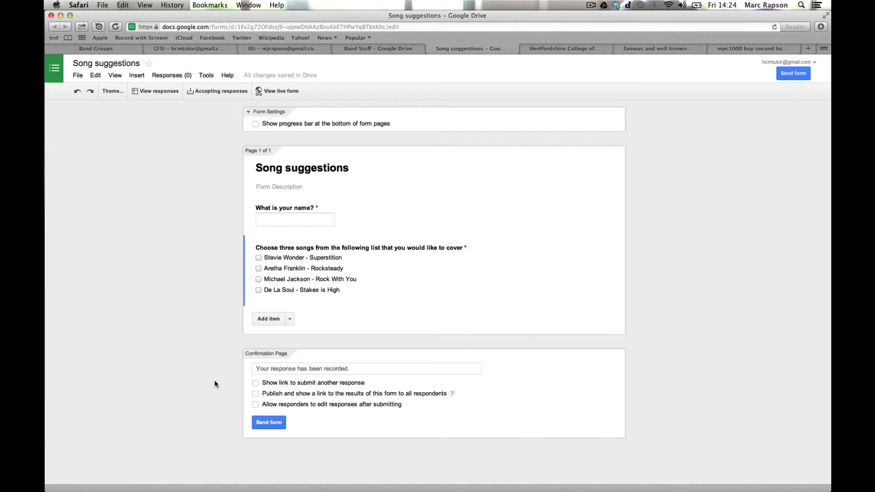
{"action": "left_click", "coordinate": [268, 424]}
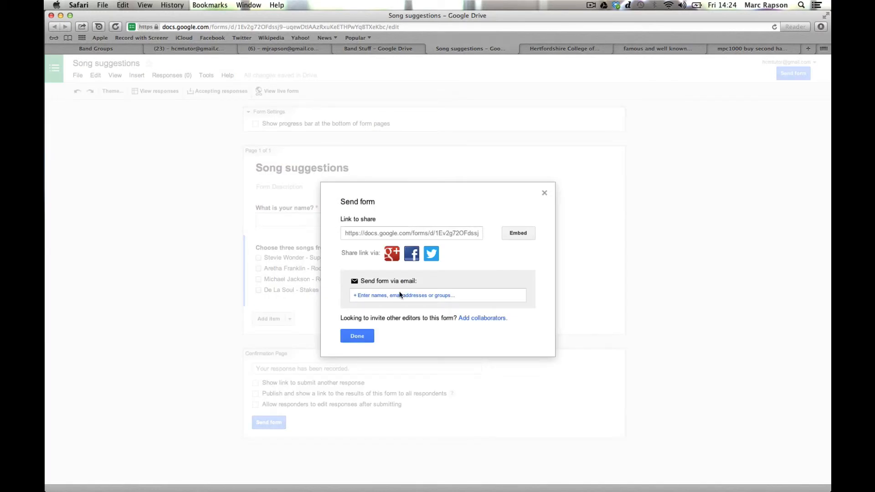
Step: Email the Song suggestions form to the suggested recipient
{"action": "left_click", "coordinate": [401, 297]}
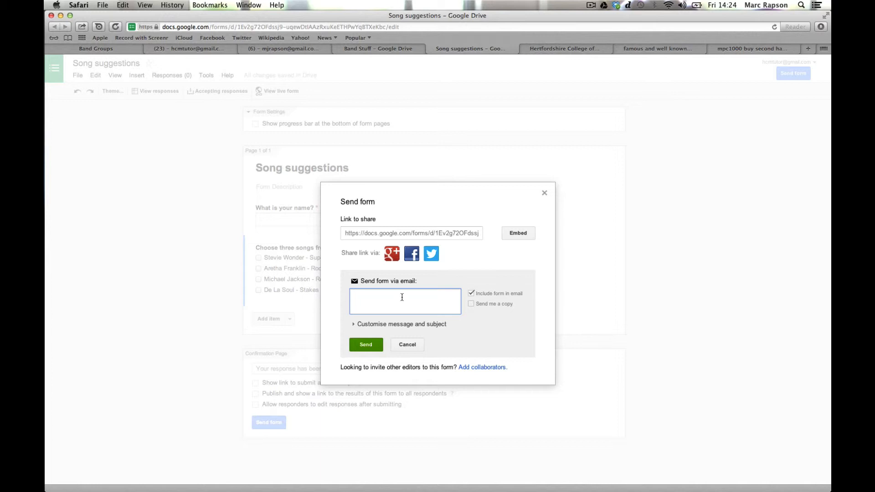
{"action": "type", "text": "hcm"}
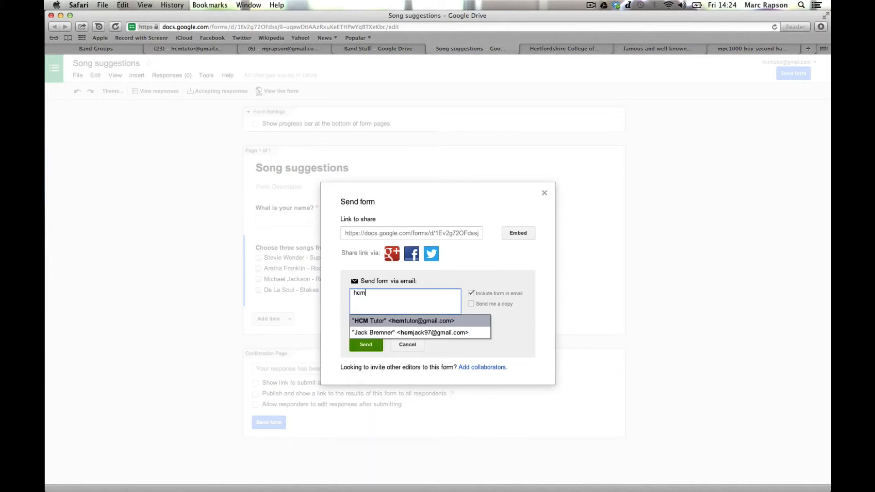
{"action": "key", "text": "Return"}
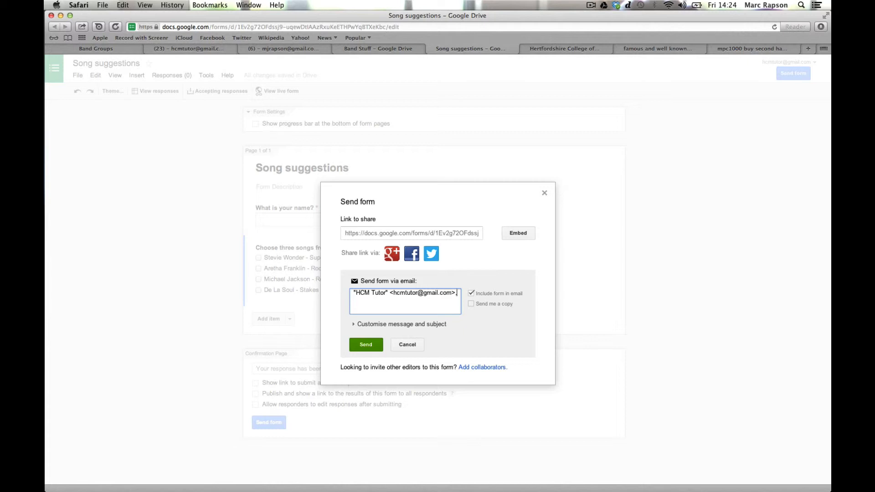
{"action": "left_click", "coordinate": [471, 292]}
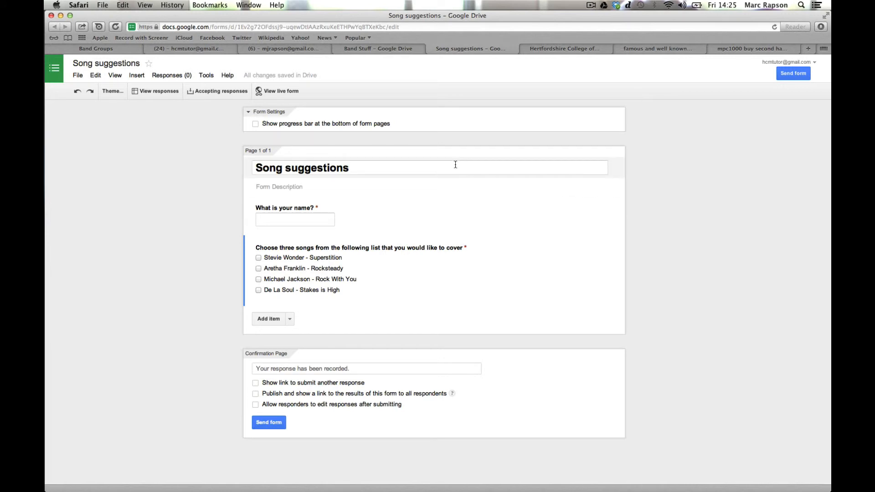
Step: In Gmail, open the Song suggestions invitation and follow its link to the live form
{"action": "left_click", "coordinate": [179, 50]}
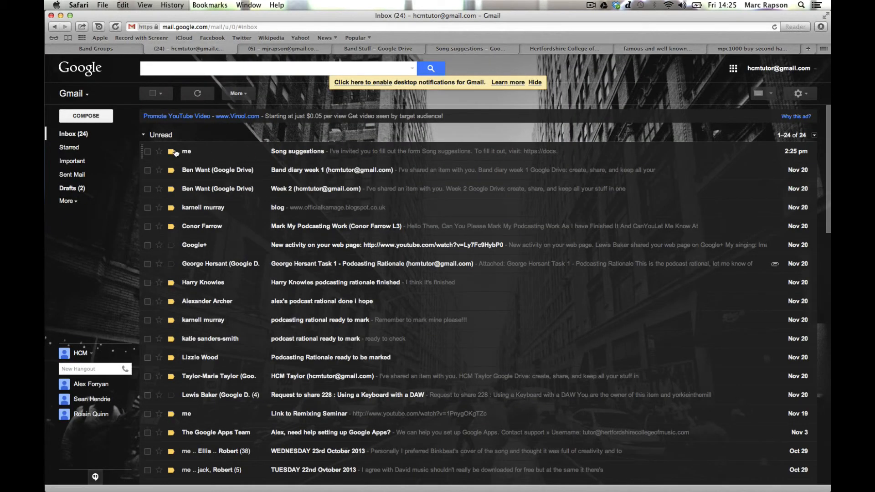
{"action": "left_click", "coordinate": [305, 151]}
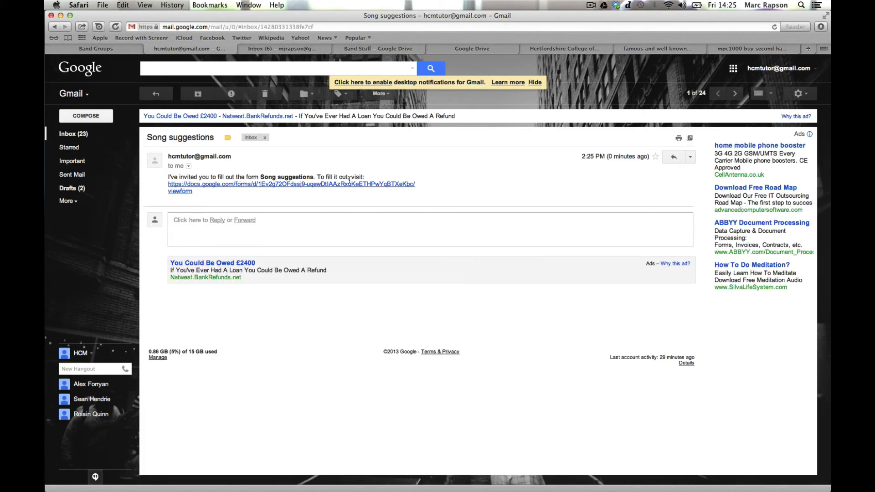
{"action": "left_click", "coordinate": [307, 187]}
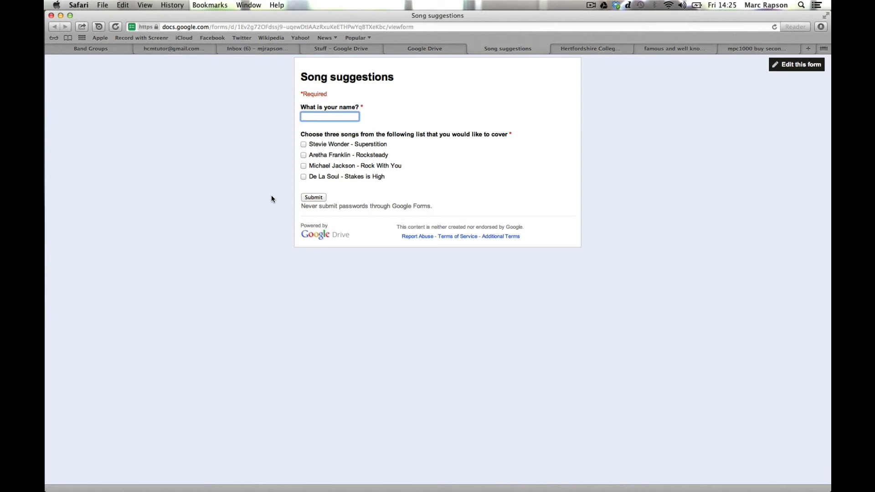
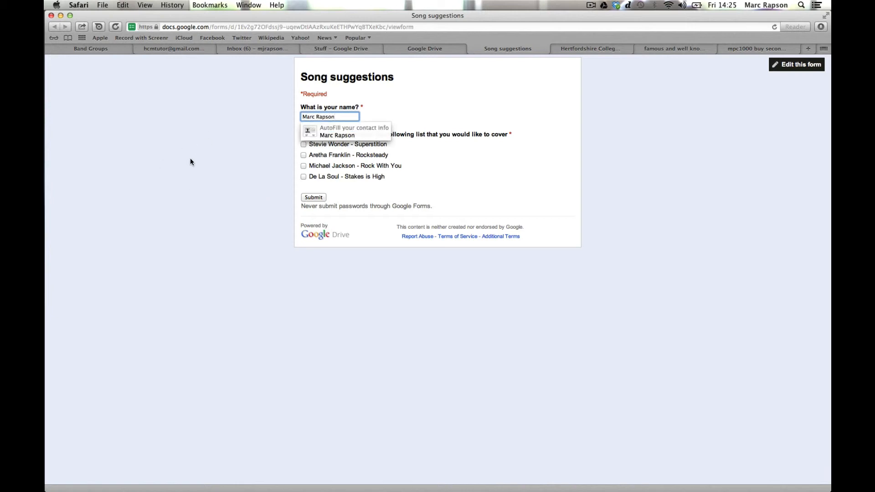
Step: Enter the respondent's name, tick Superstition, Rock With You and Stakes is High, and submit
{"action": "left_click", "coordinate": [190, 158]}
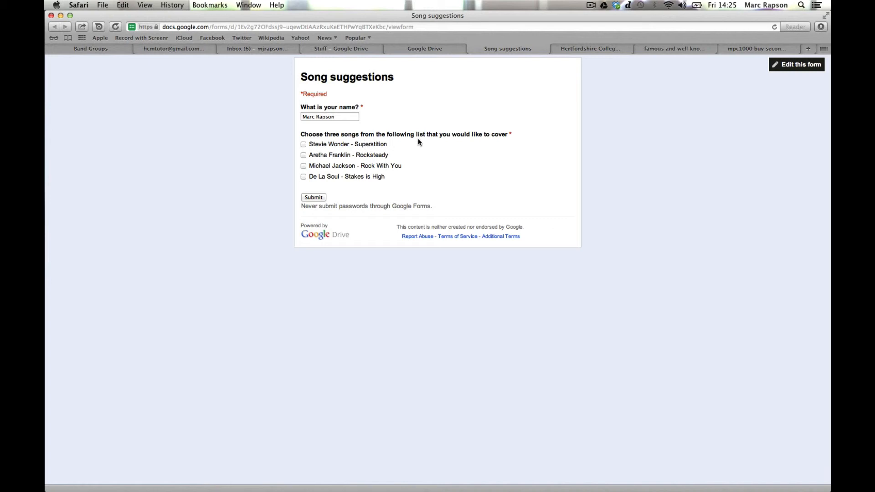
{"action": "left_click", "coordinate": [304, 144]}
{"action": "left_click", "coordinate": [304, 166]}
{"action": "left_click", "coordinate": [303, 176]}
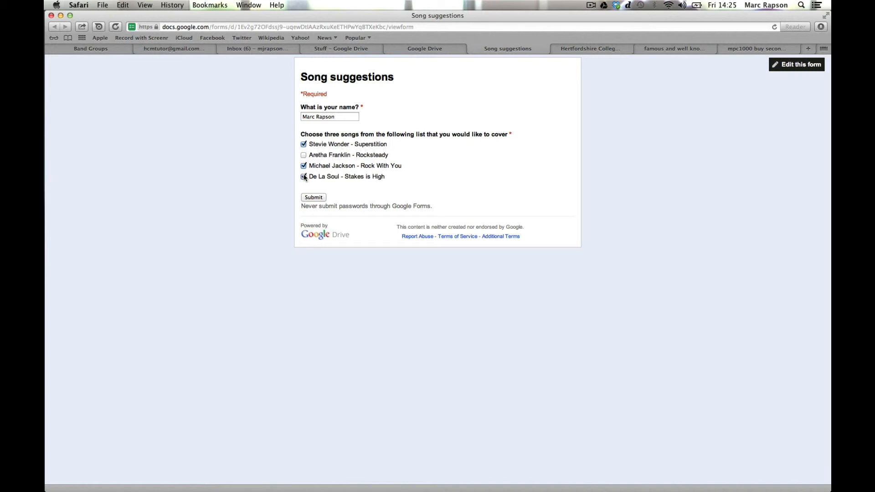
{"action": "left_click", "coordinate": [310, 198]}
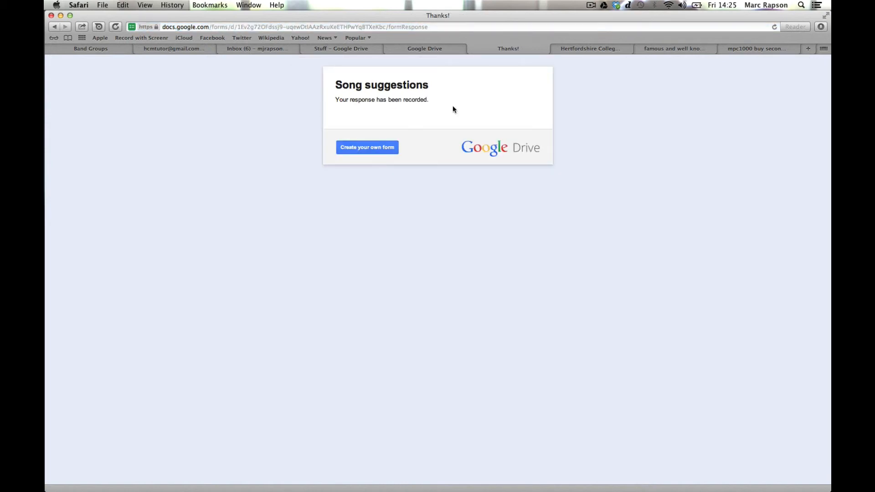
{"action": "left_click", "coordinate": [432, 52]}
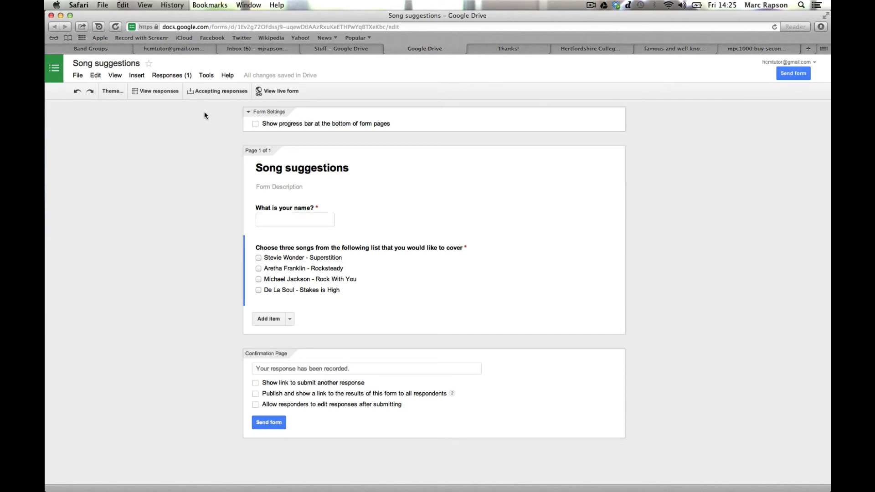
Step: Open the Song suggestions (Responses) spreadsheet and widen column C to fit the song answers
{"action": "left_click", "coordinate": [160, 91]}
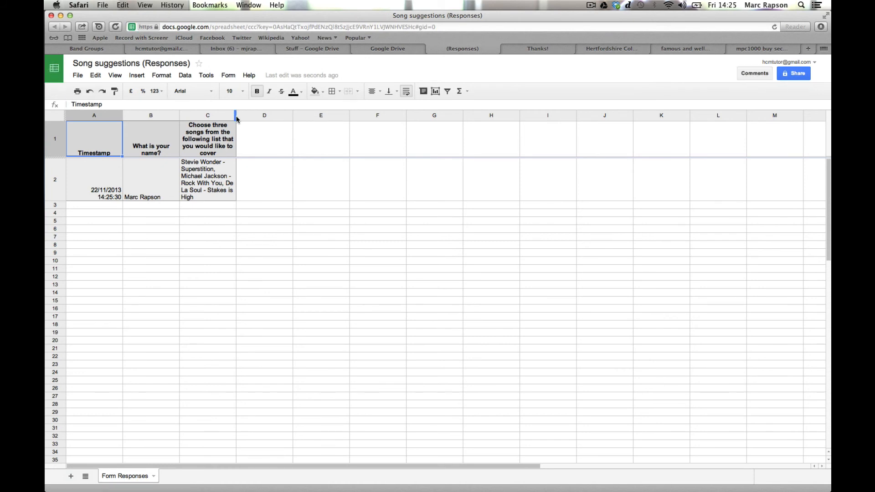
{"action": "left_click", "coordinate": [263, 116]}
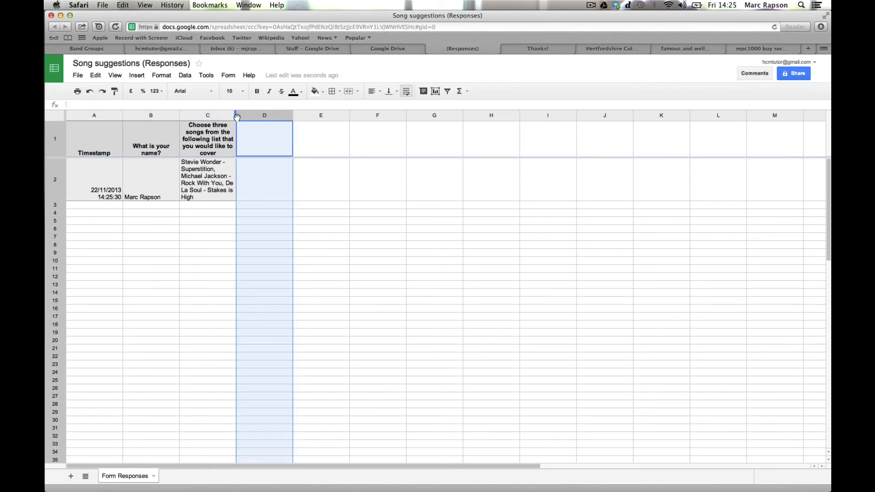
{"action": "left_click_drag", "start_coordinate": [236, 120], "coordinate": [379, 125]}
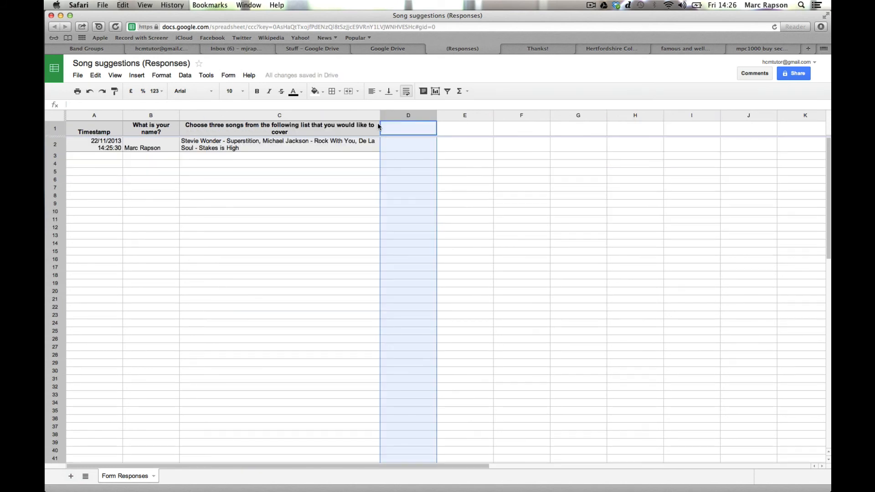
{"action": "left_click", "coordinate": [217, 146]}
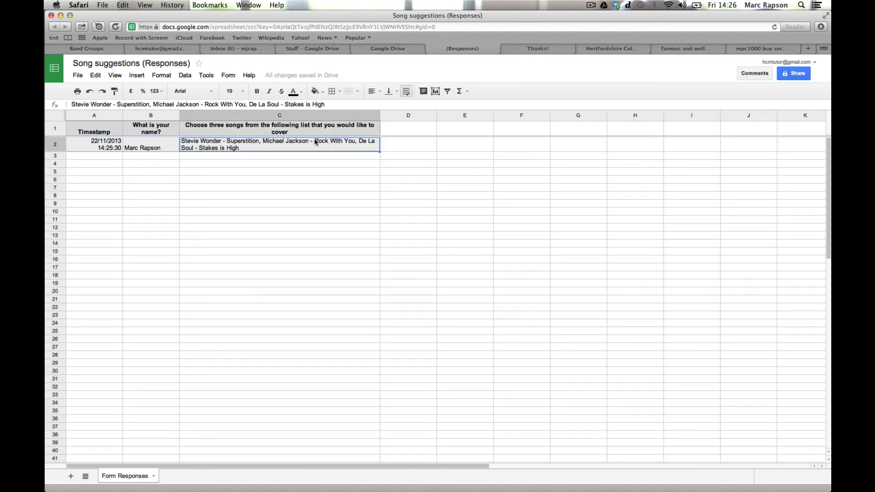
{"action": "left_click", "coordinate": [231, 156]}
{"action": "left_click", "coordinate": [237, 165]}
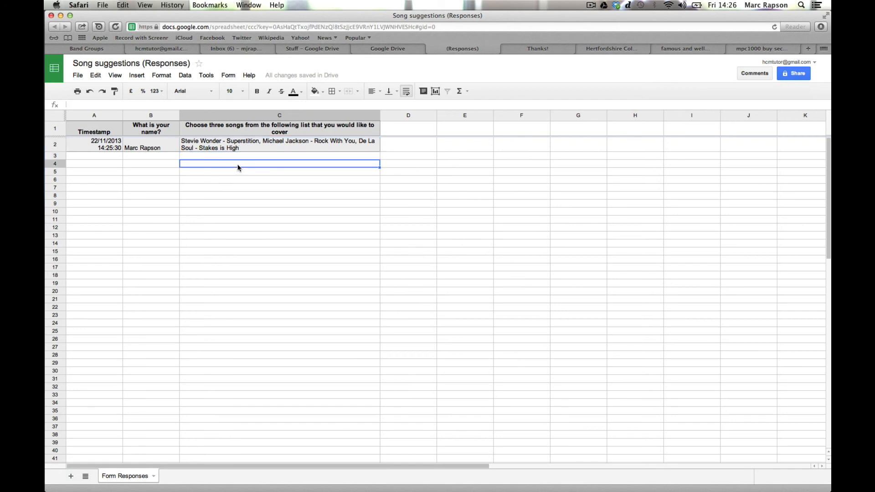